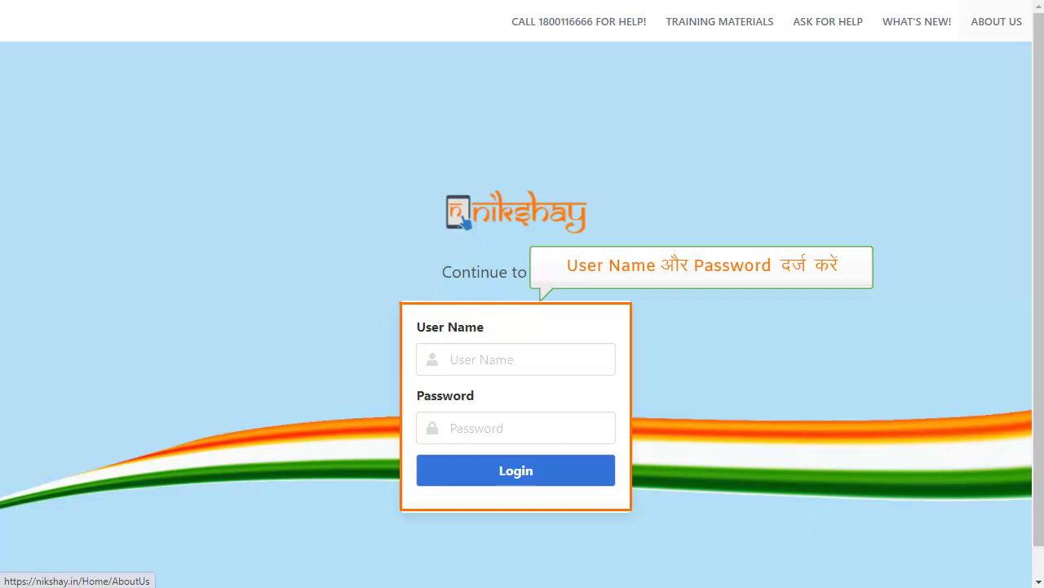
- Log in to Nikshay with the account's user name and password
click(544, 359)
text(Dto-kadha)
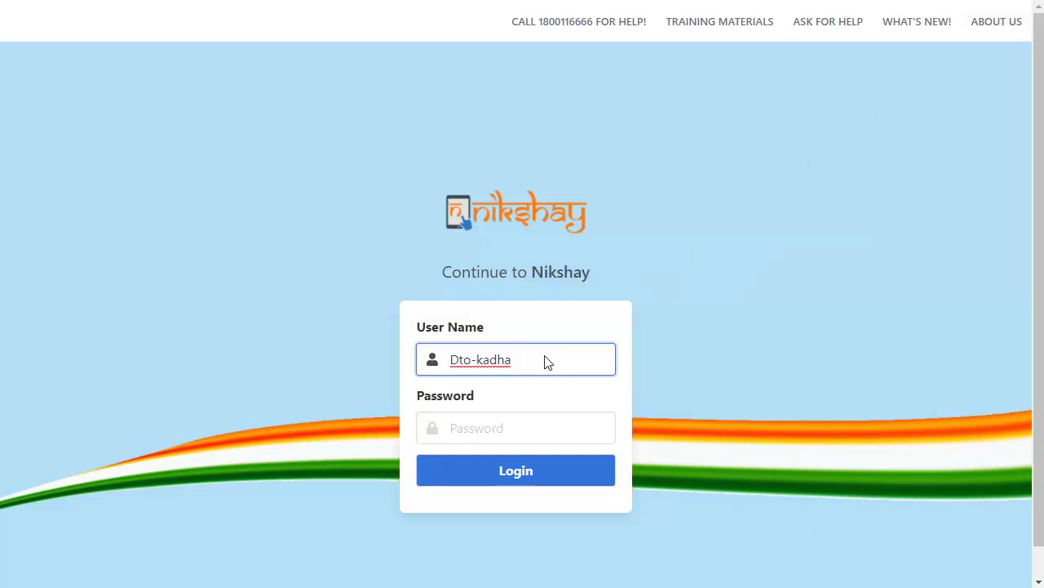
click(509, 441)
text(********)
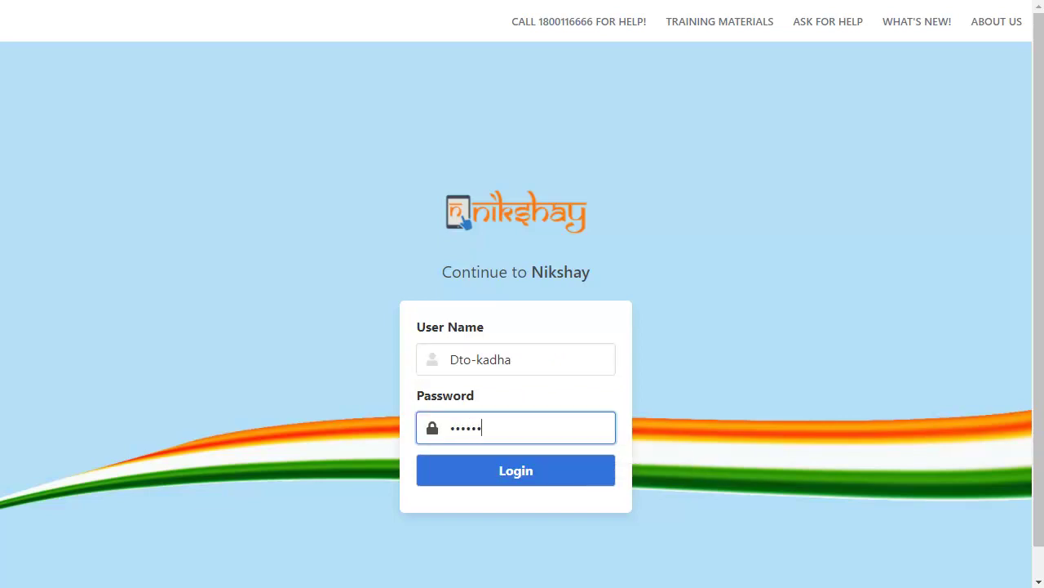
click(516, 477)
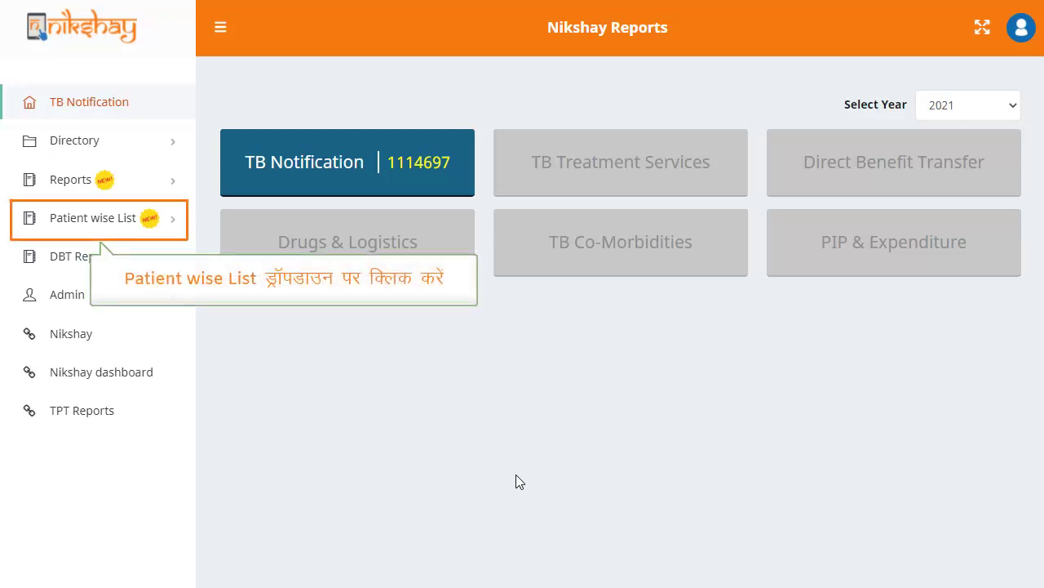
- Open the patient-wise Adherence Register and set its TB Unit filter to All
click(124, 219)
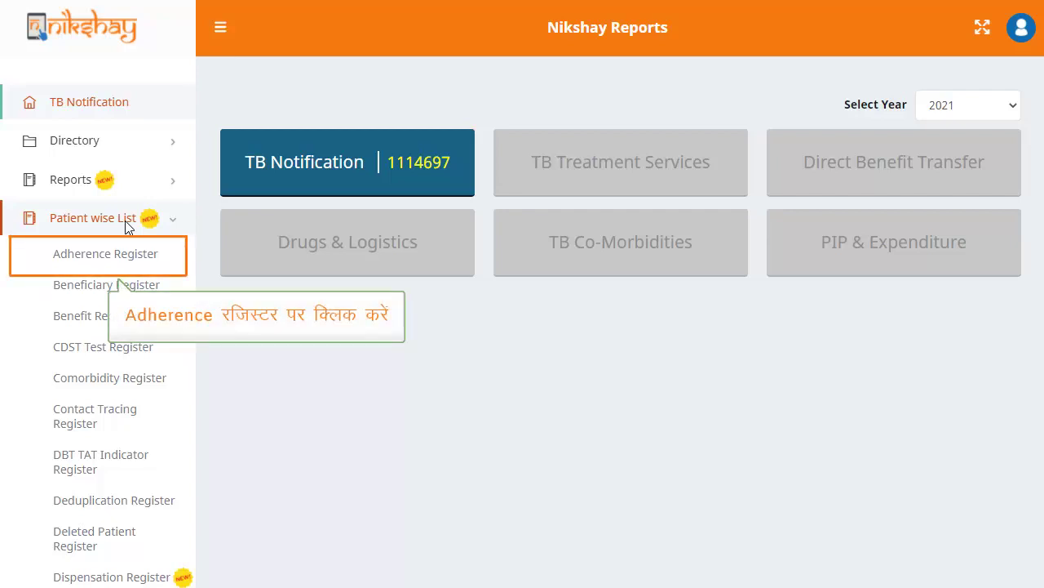
click(140, 249)
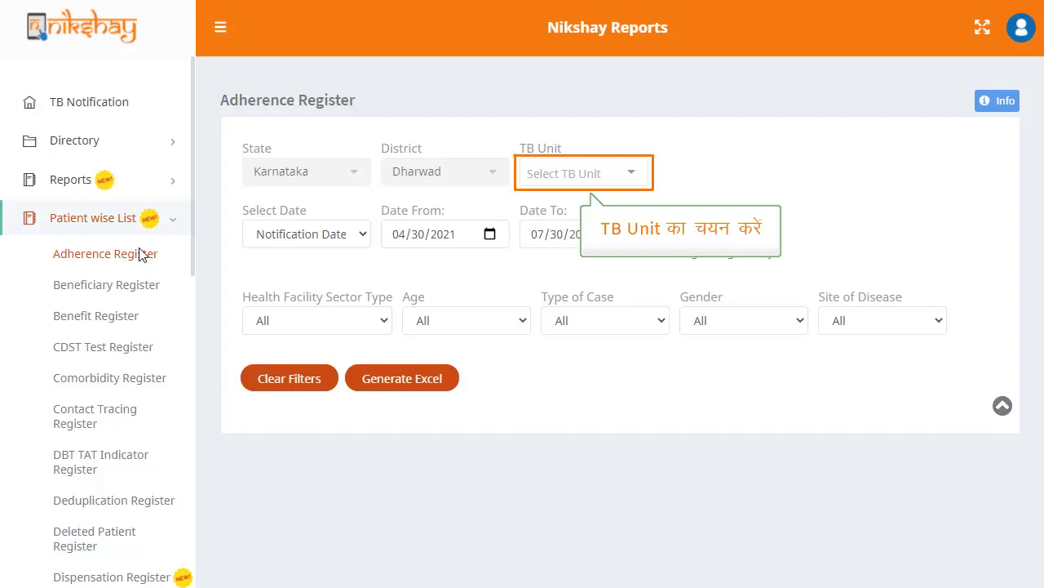
click(633, 172)
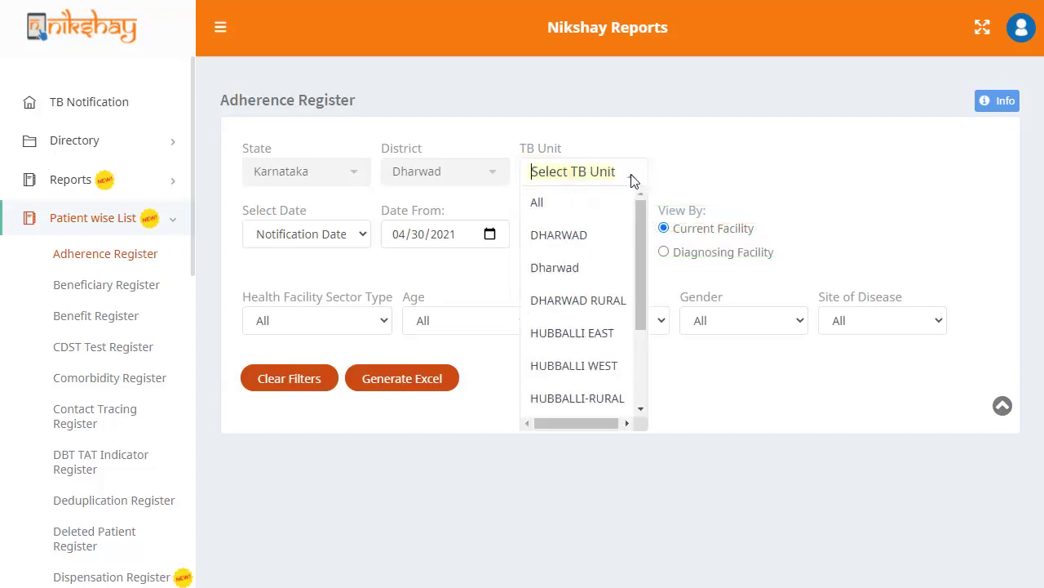
click(575, 204)
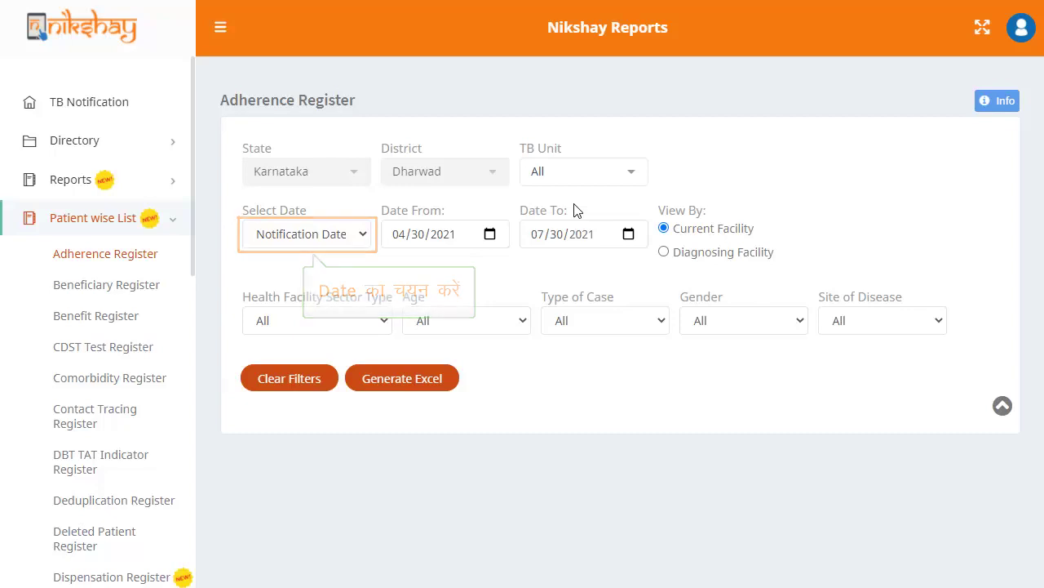
- Filter the register by Enrollment Date, from 01/01/2020 to 03/31/2020
click(357, 233)
click(335, 257)
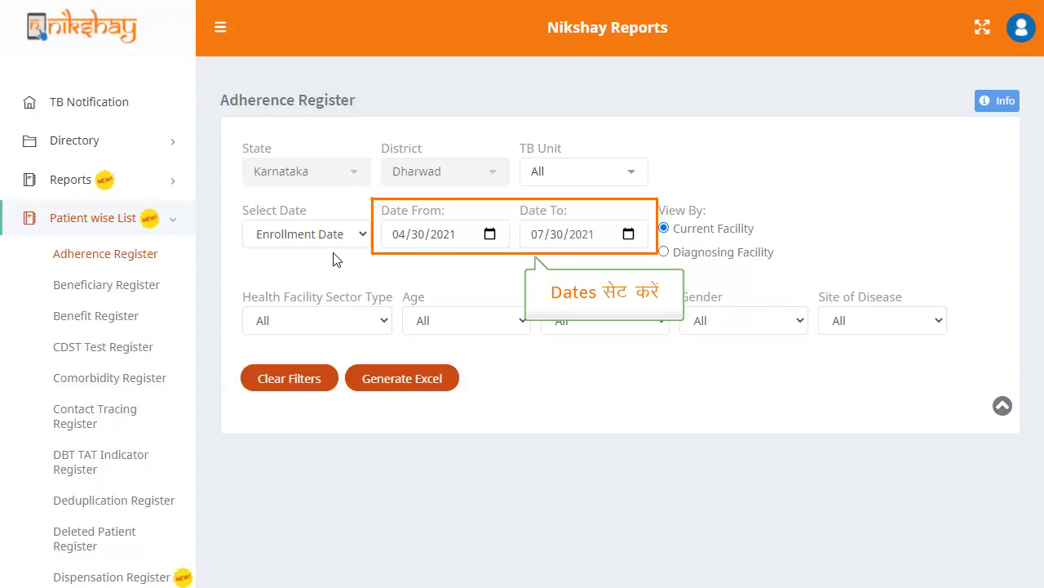
click(489, 234)
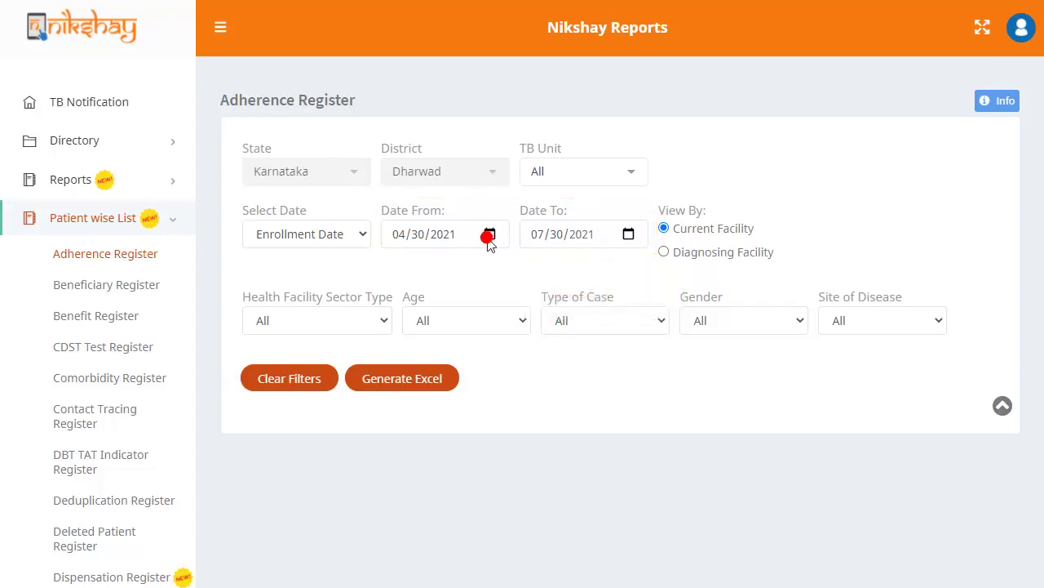
click(511, 268)
click(512, 268)
click(512, 269)
click(512, 269)
click(512, 269)
click(511, 268)
click(512, 268)
click(512, 269)
click(512, 268)
click(512, 268)
click(512, 269)
click(511, 269)
click(511, 269)
click(511, 269)
click(511, 269)
click(471, 320)
click(627, 234)
click(647, 270)
click(586, 411)
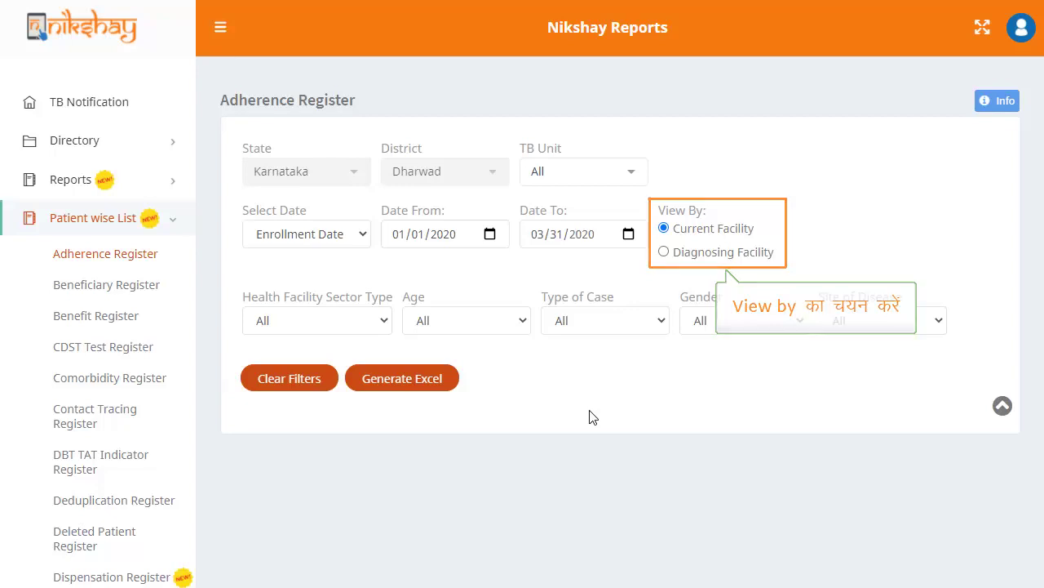
- Set the register to view by Diagnosing Facility and choose All as the Health Facility Sector Type
click(664, 251)
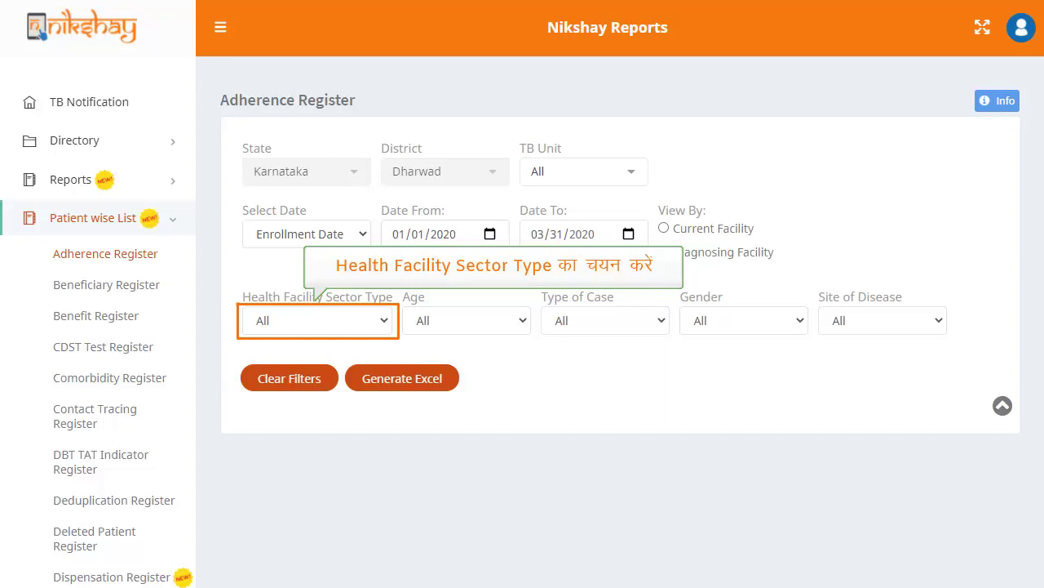
click(378, 320)
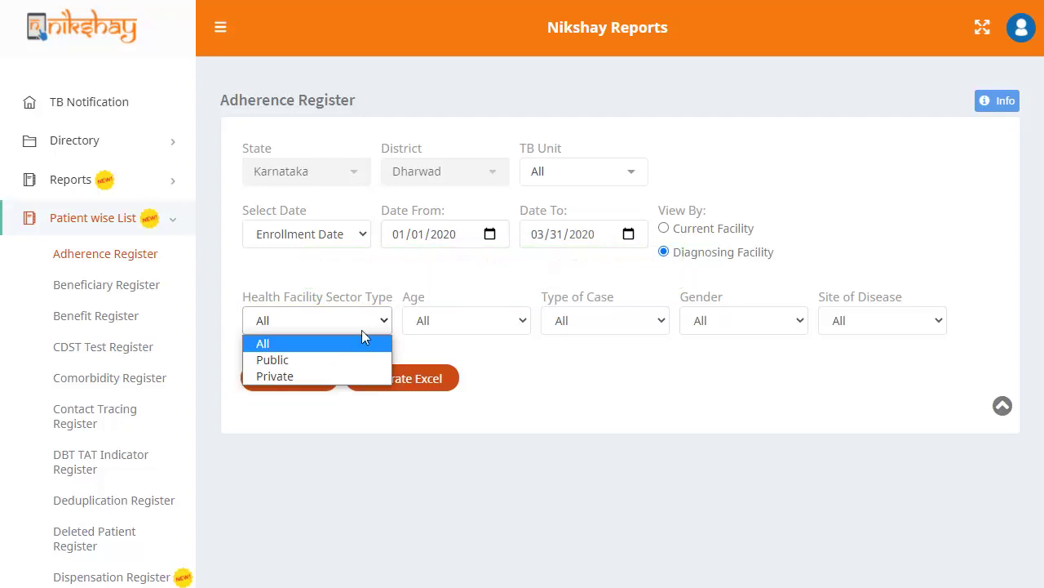
click(338, 343)
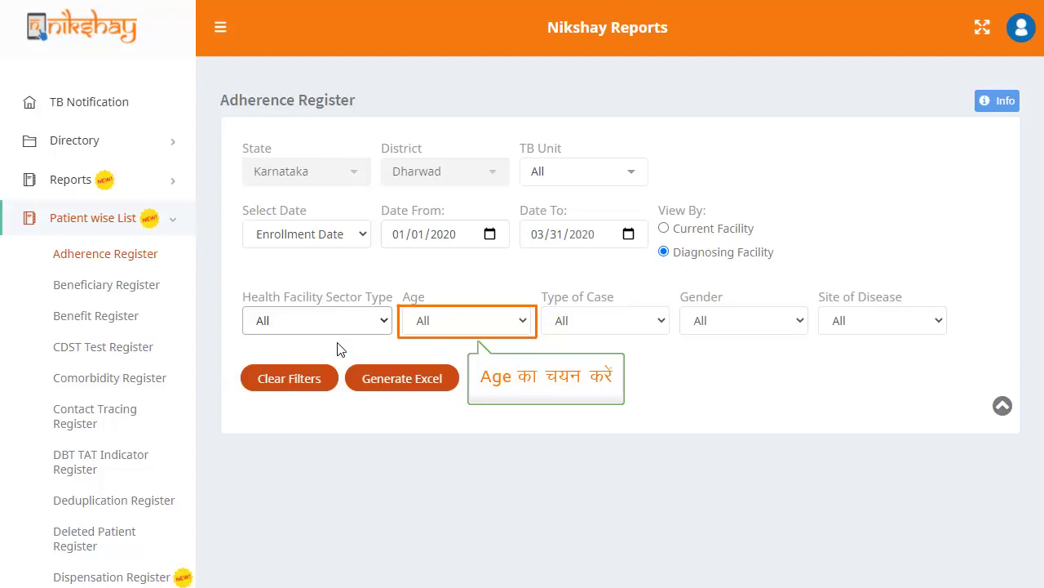
- Set the Age filter to >=15 and the Type of Case filter to DS-TB
click(521, 326)
click(501, 375)
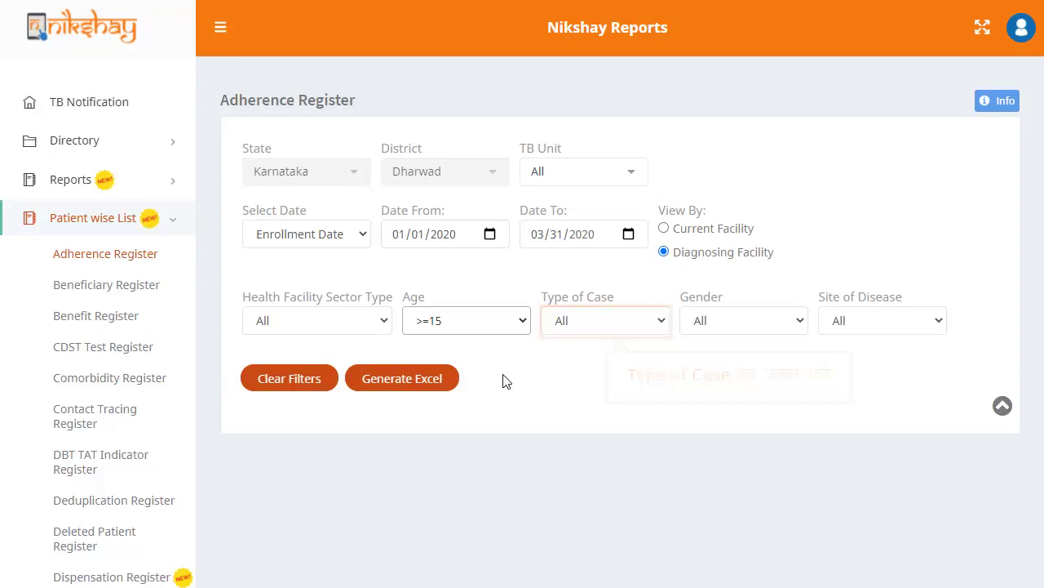
click(659, 321)
click(601, 358)
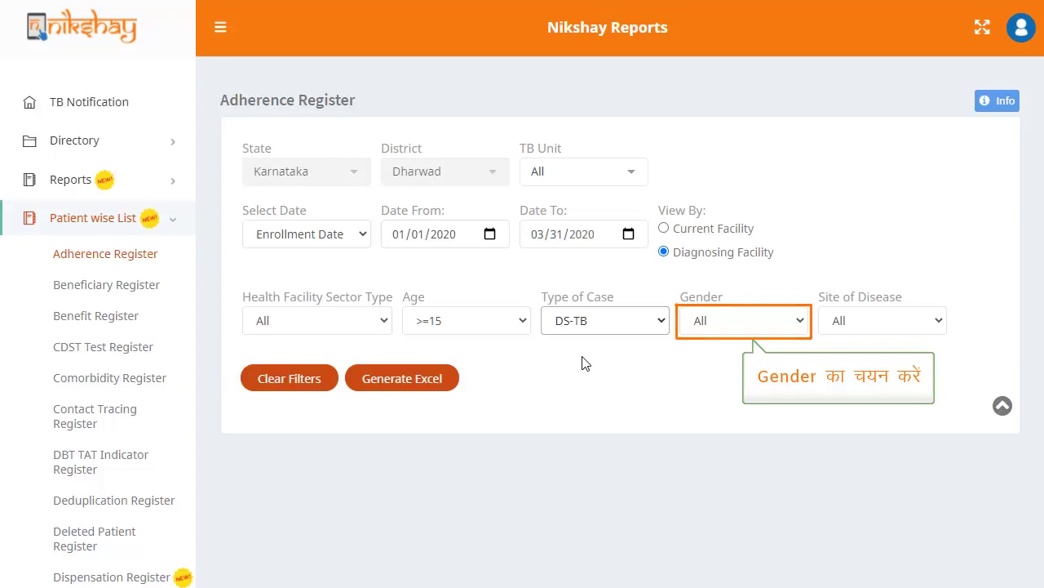
- Choose All for both the Gender and Site of Disease filters
click(799, 324)
click(737, 342)
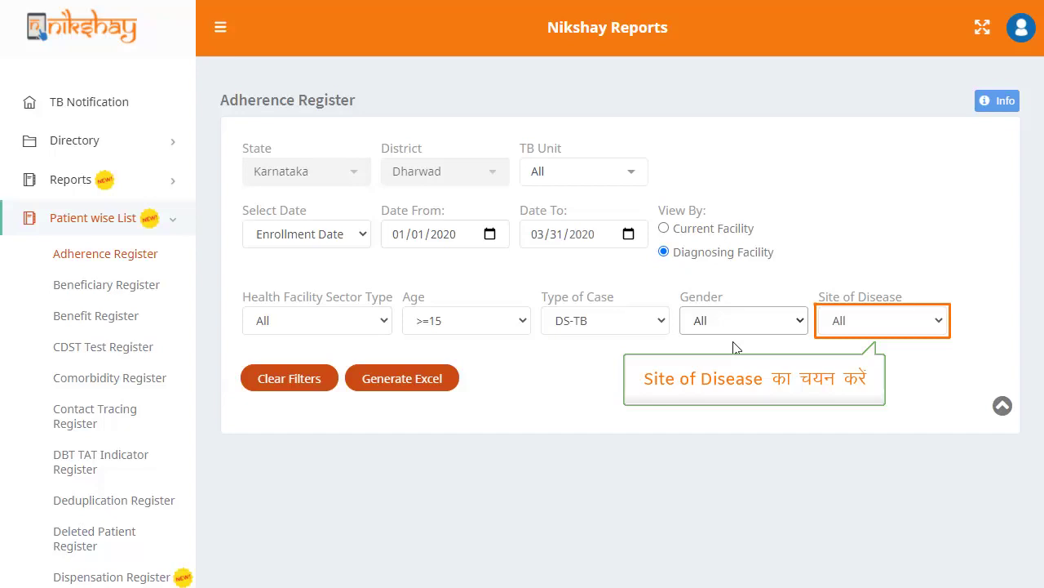
click(945, 323)
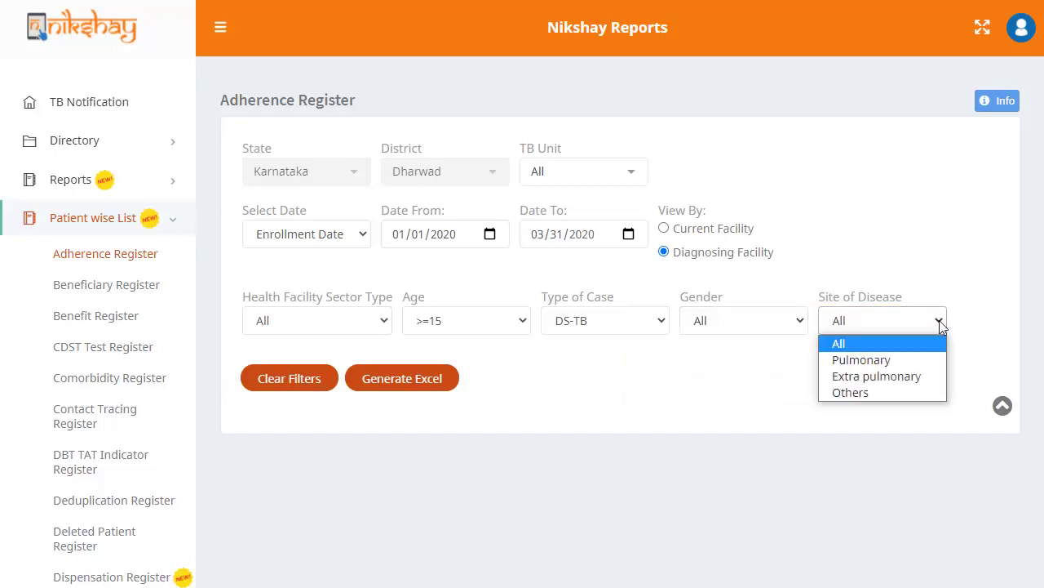
click(867, 345)
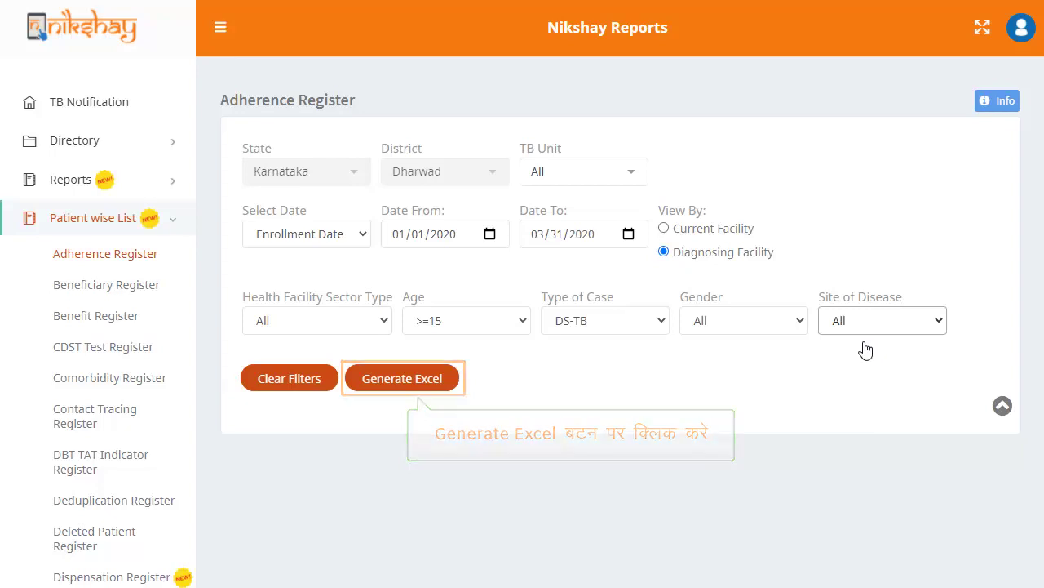
- Generate the Excel report and open the options for the downloaded AdherenceReport.csv file
click(406, 381)
click(173, 565)
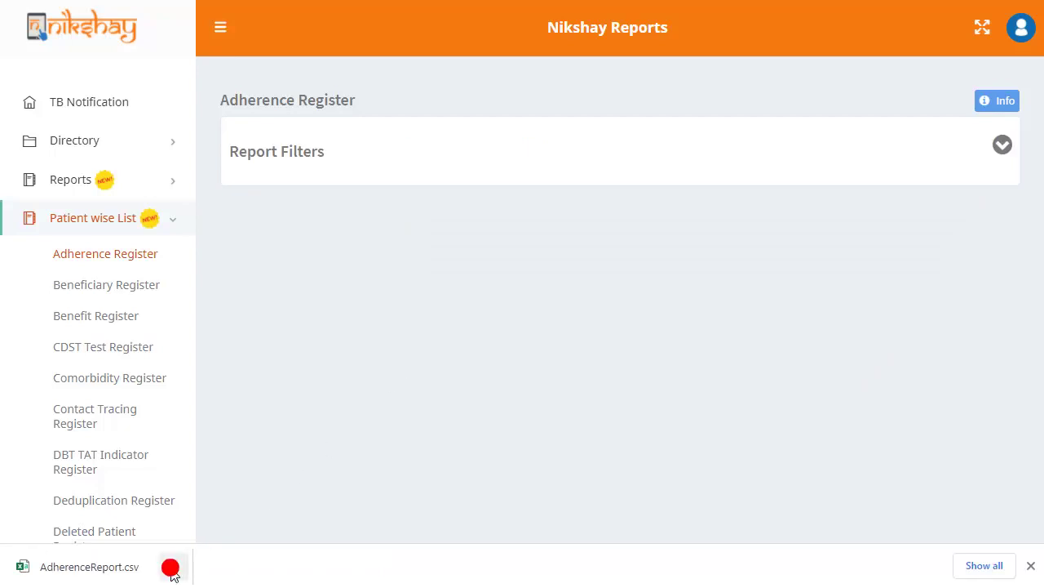